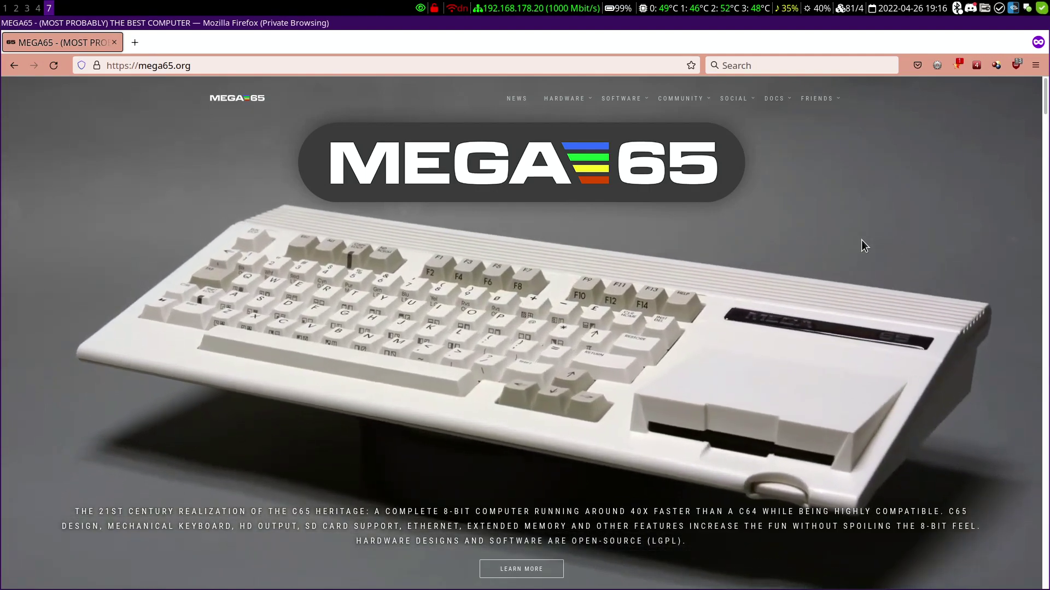
- Open the MEGA65 Filehost's file list, search it for mega65r3, and download mega65r3-dev.cor
mouse_move(621, 99)
left_click(626, 130)
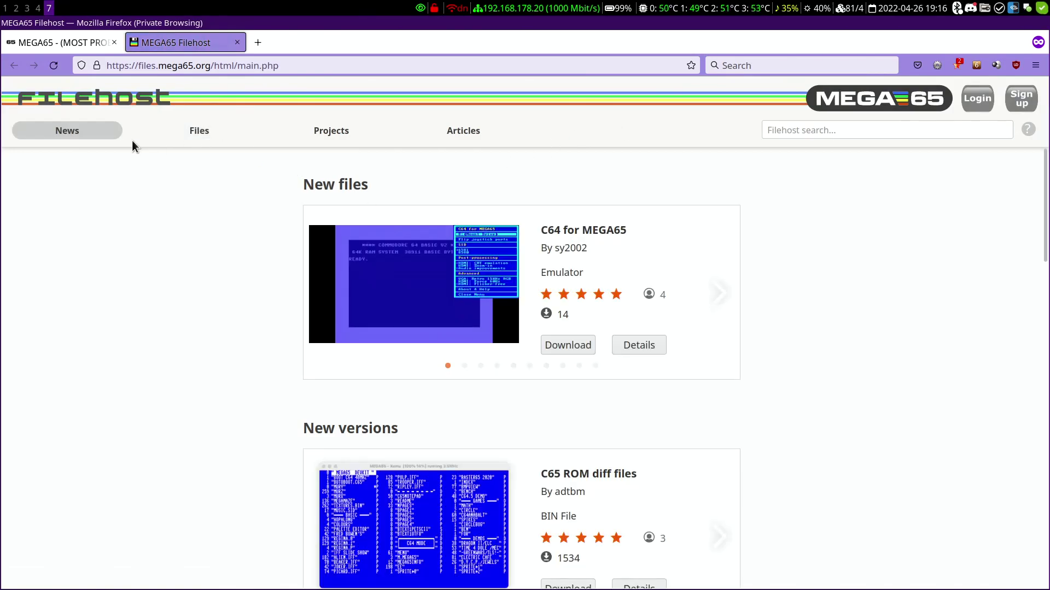
left_click(199, 131)
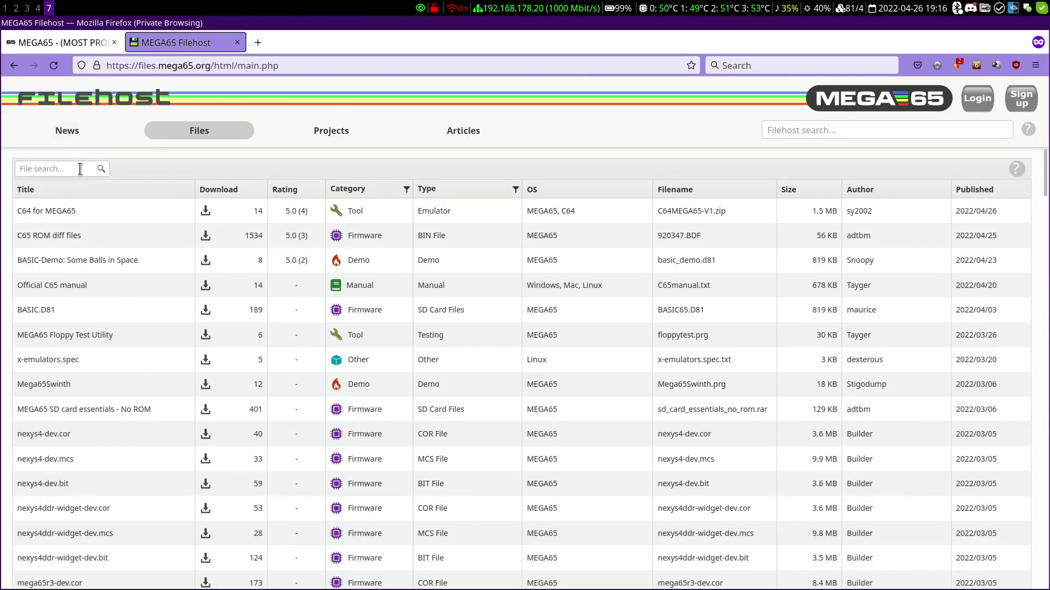
left_click(76, 166)
type("mega65r3")
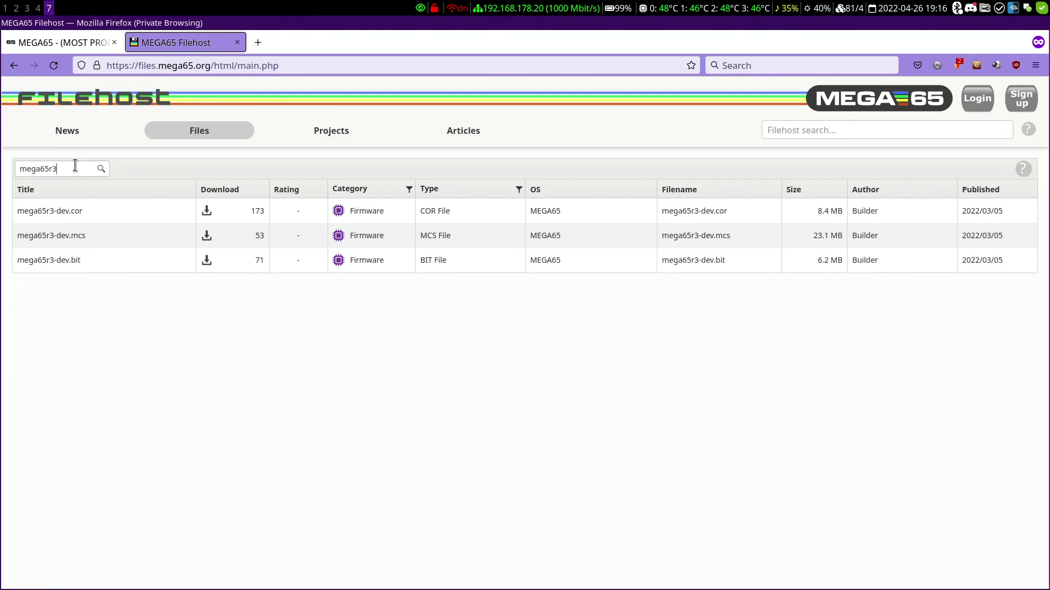
left_click(81, 212)
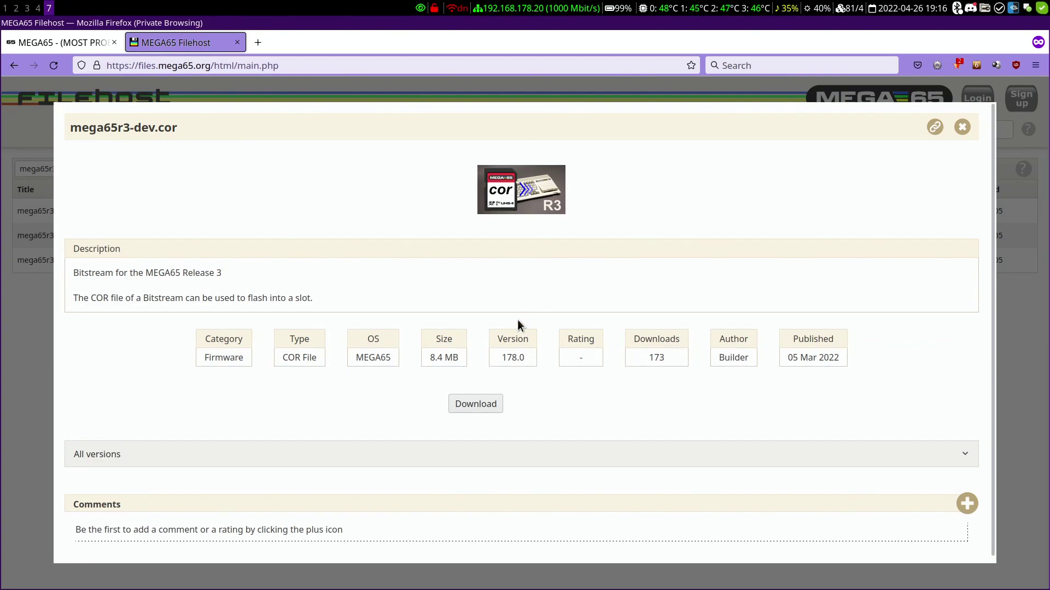
left_click(476, 405)
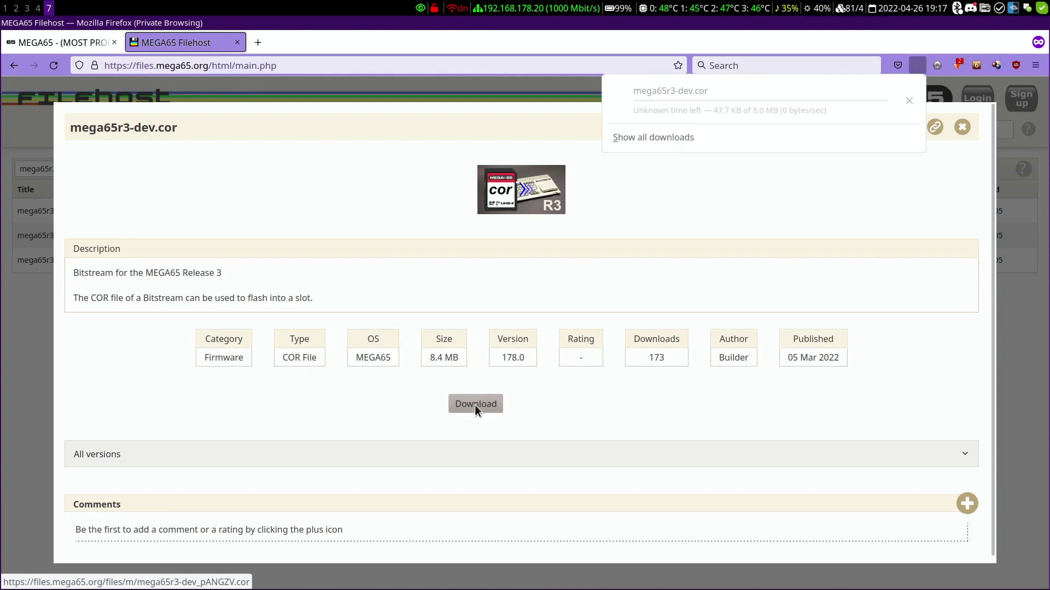
- Review the list of all published versions of mega65r3-dev.cor and close its details
left_click(965, 454)
scroll(717, 454, "down", 1)
scroll(638, 427, "down", 7)
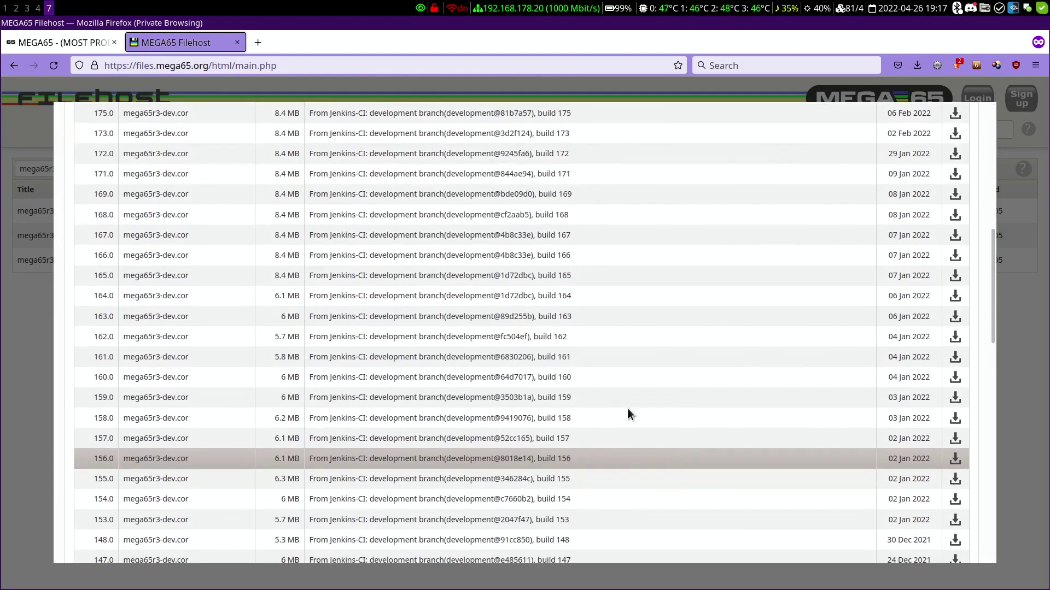
scroll(631, 418, "up", 5)
scroll(631, 417, "up", 5)
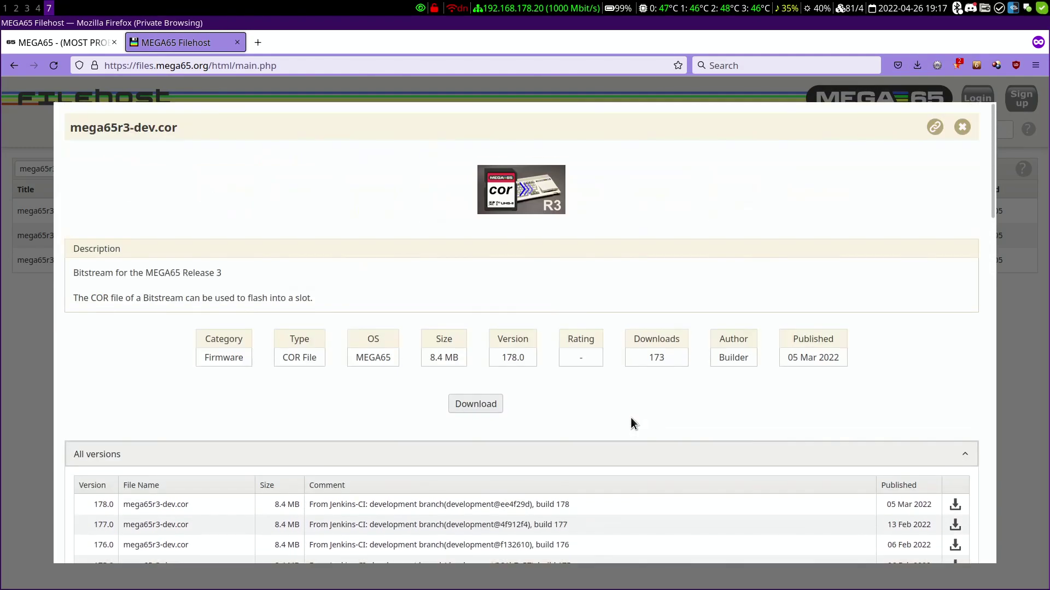
left_click(962, 128)
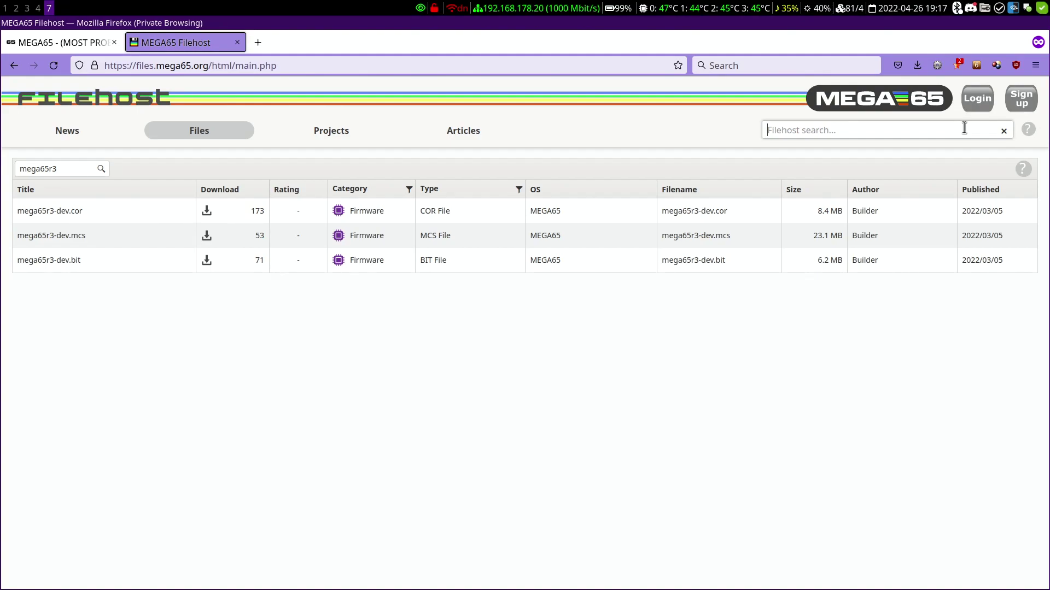
- Search the Filehost files for c64 and download the C64 for MEGA65 archive
left_click(964, 127)
double_click(63, 166)
type("c64")
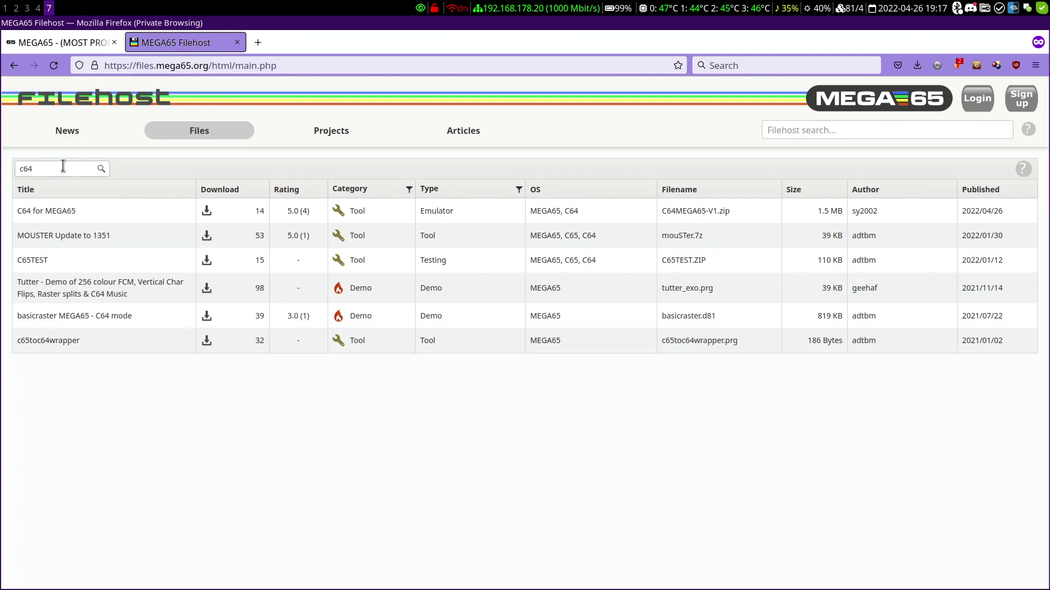
left_click(53, 211)
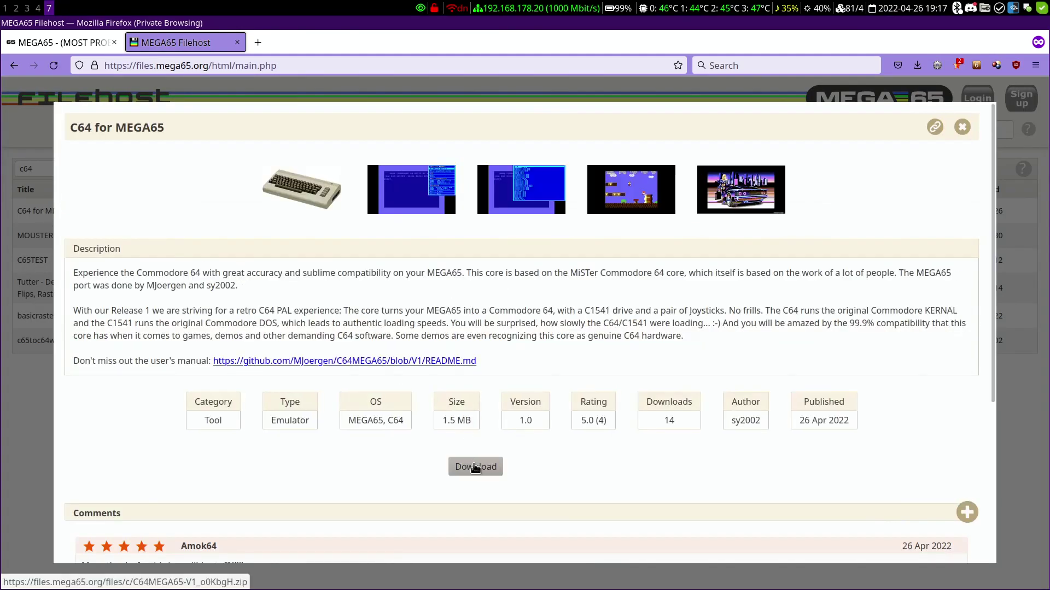
left_click(475, 468)
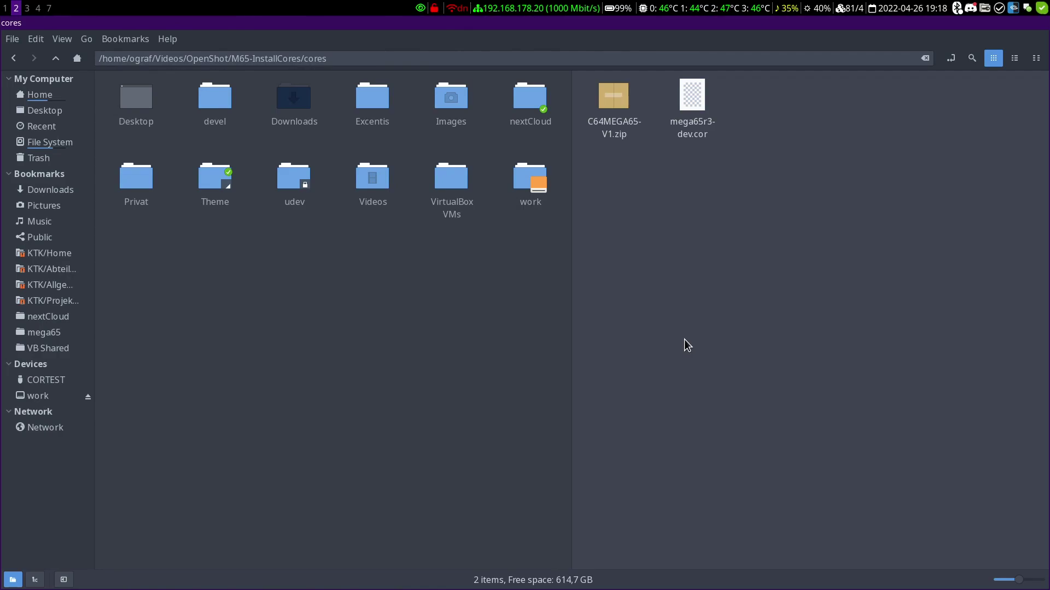
- In the file manager, show the CORTEST card's contents in the pane beside the cores folder
left_click(231, 323)
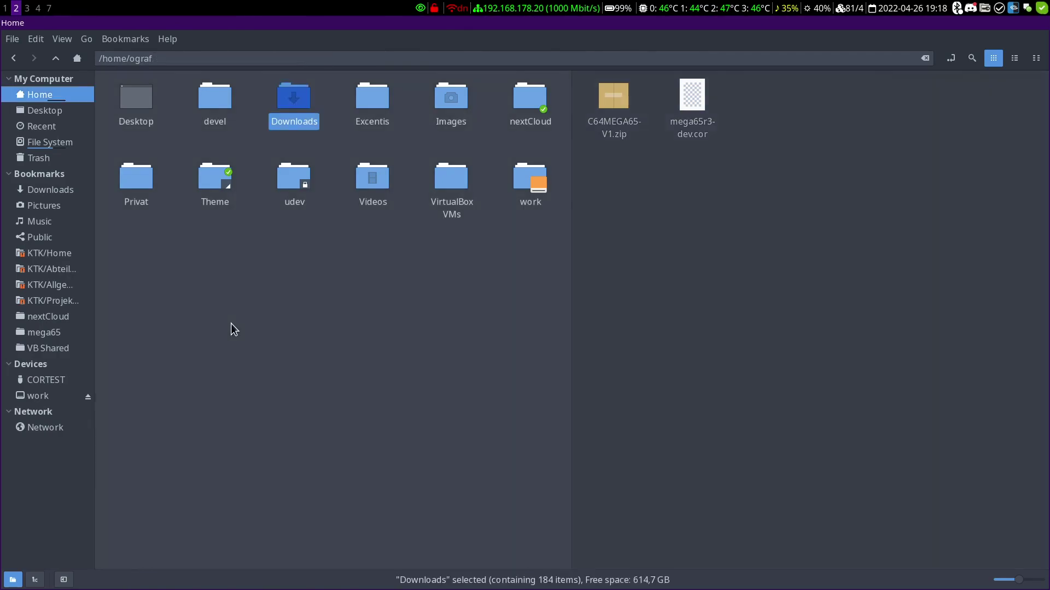
left_click(63, 380)
left_click(749, 299)
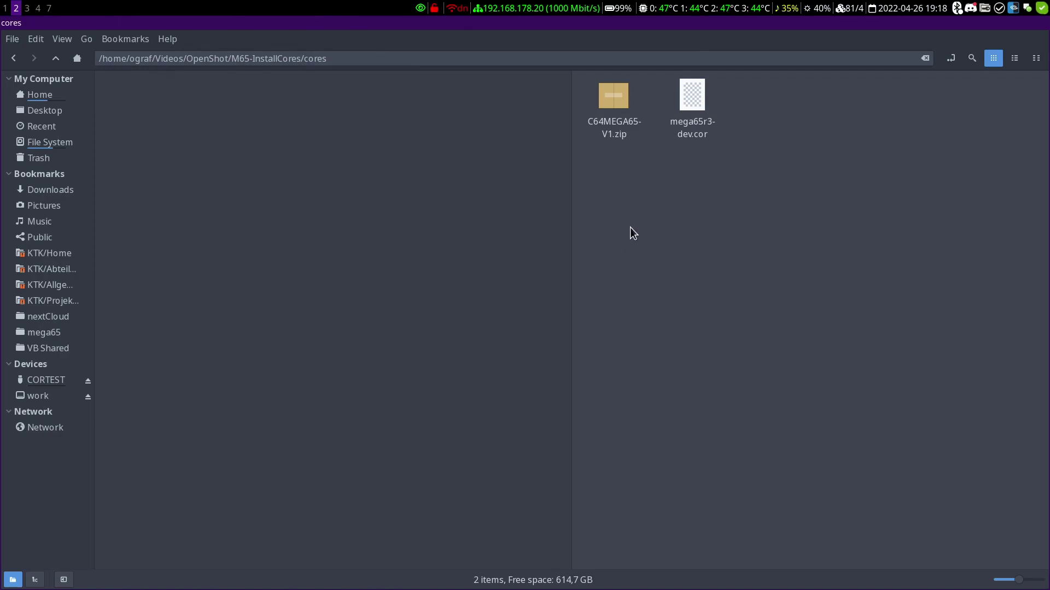
- Rename mega65r3-dev.cor in the cores folder to M65DEV.COR
left_click(681, 109)
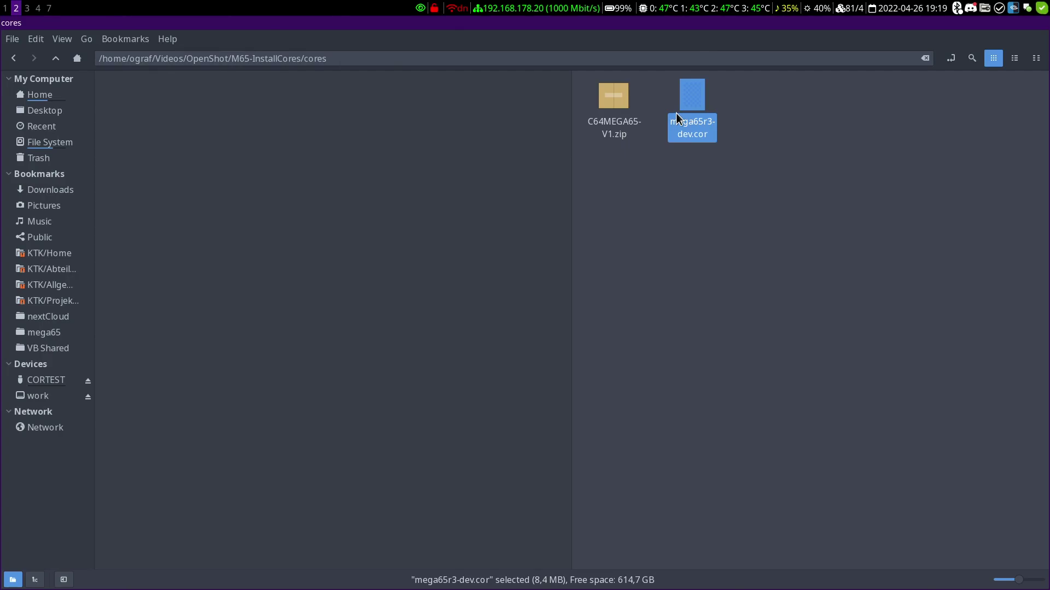
right_click(688, 107)
left_click(721, 231)
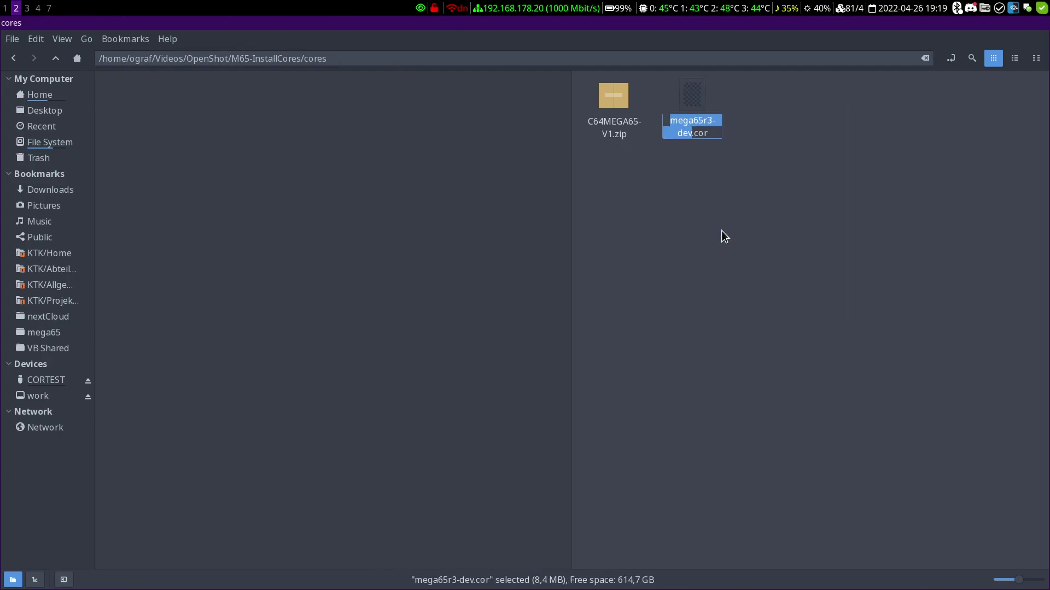
key("Home")
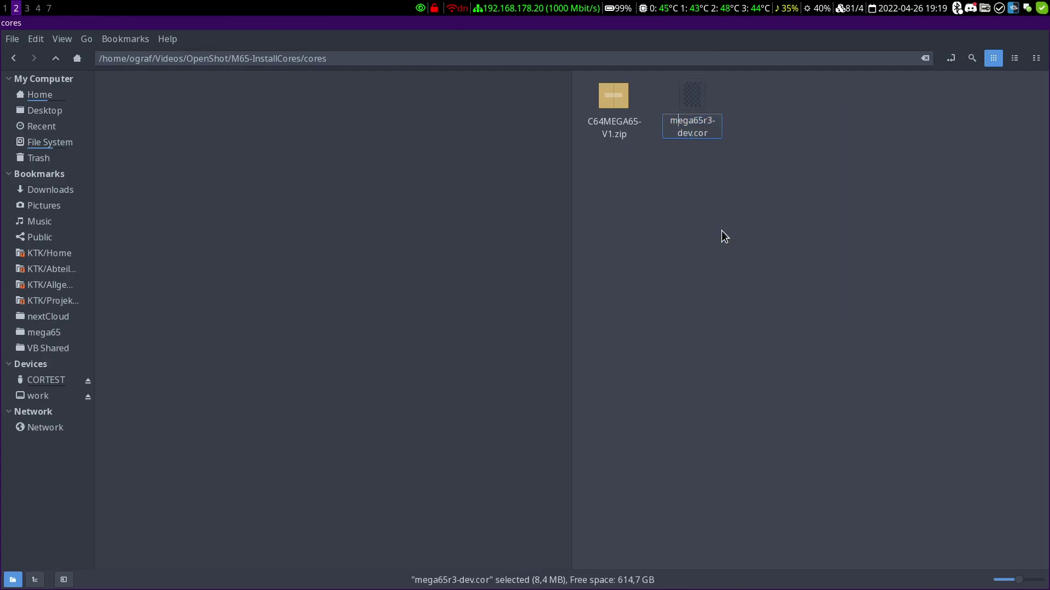
key("Delete")
key("Delete")
key("Delete")
key("Delete")
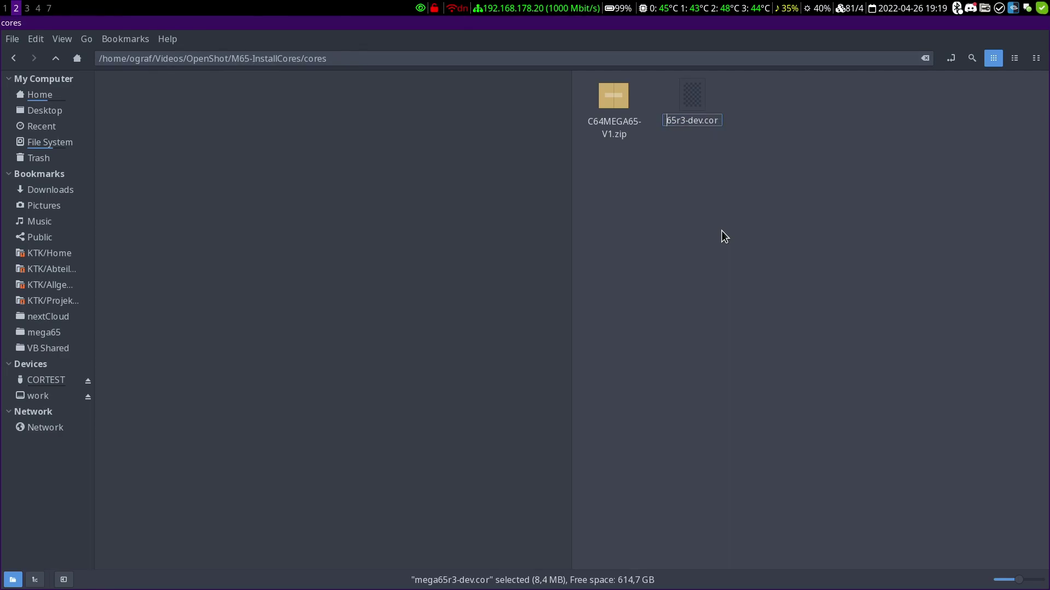
type("M")
key("Right")
key("Delete")
key("Delete")
key("Delete")
key("Delete")
key("Delete")
key("Delete")
type("DEV")
key("Delete")
key("Delete")
key("Delete")
key("Delete")
type(".COR")
key("Return")
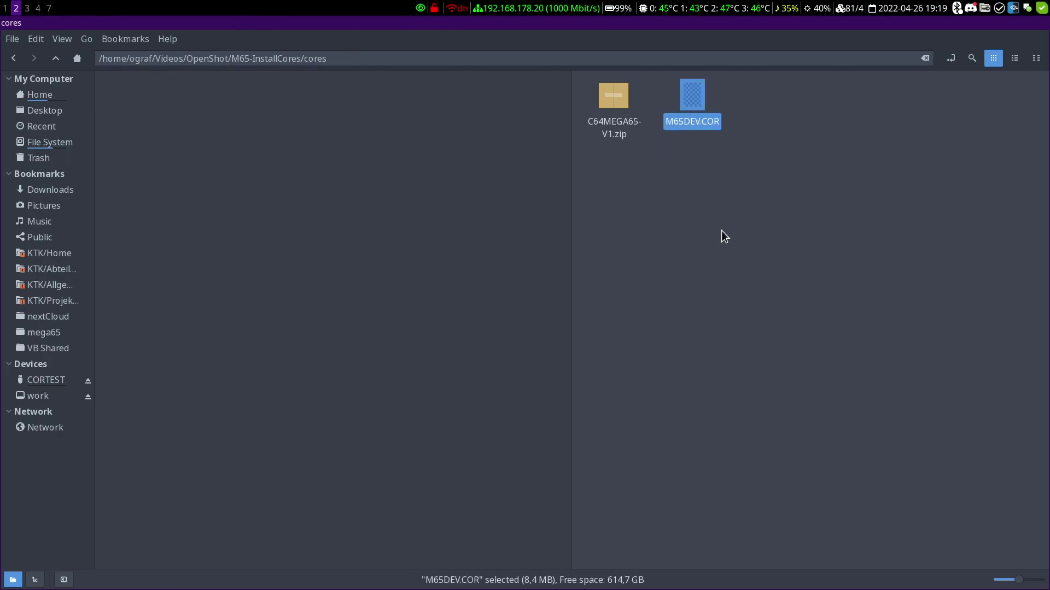
- Extract C64MEGA65-1-R3.cor from C64MEGA65-V1.zip into the cores folder and close the archive
double_click(618, 99)
left_click(376, 211)
double_click(376, 212)
left_click_drag(334, 224, 799, 123)
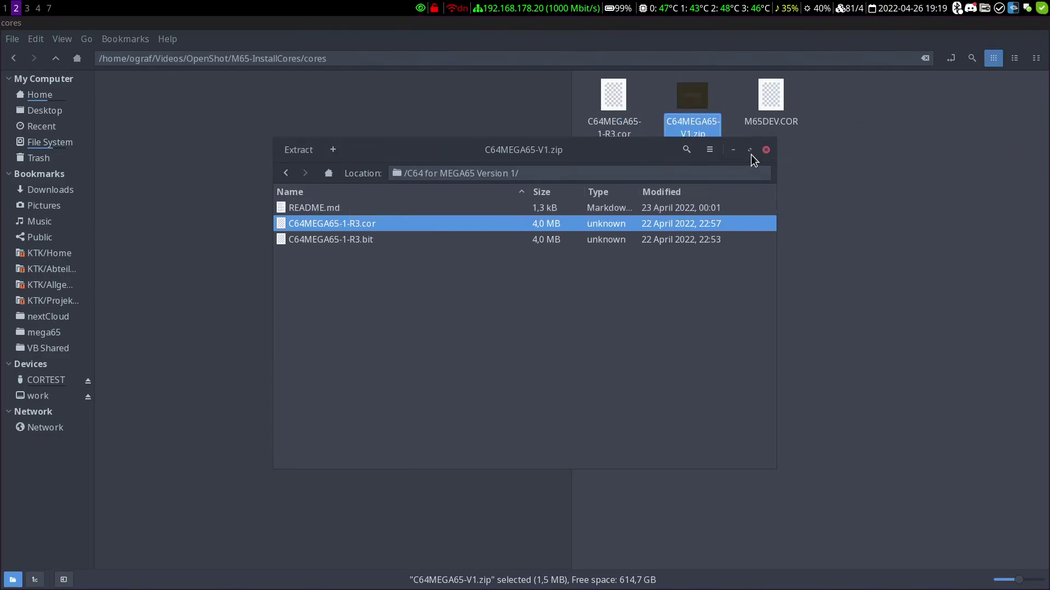
left_click(766, 149)
- Rename the extracted C64MEGA65-1-R3.cor to C64V1.COR
left_click(610, 100)
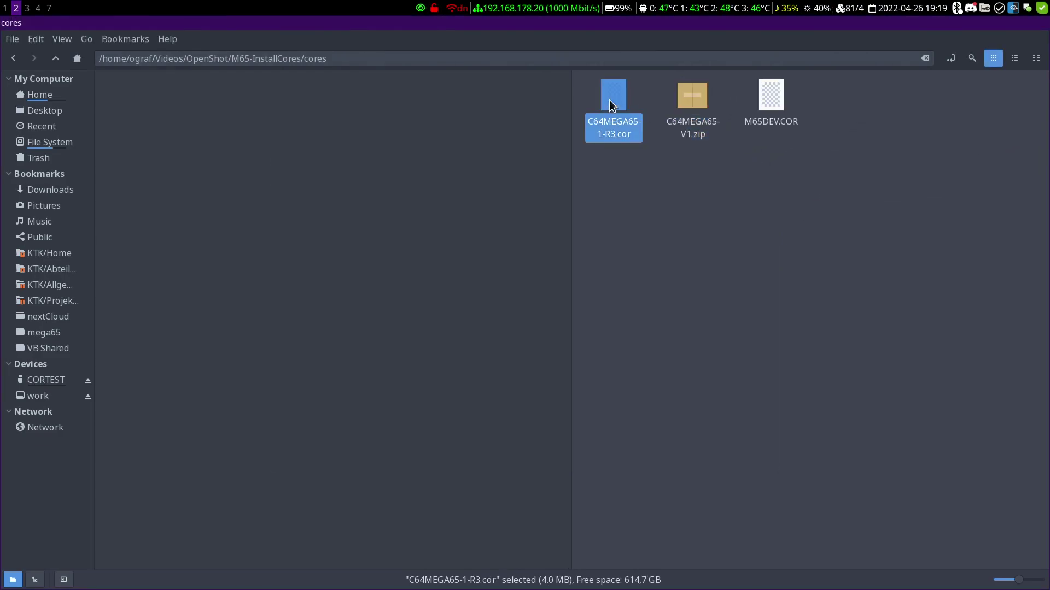
right_click(609, 99)
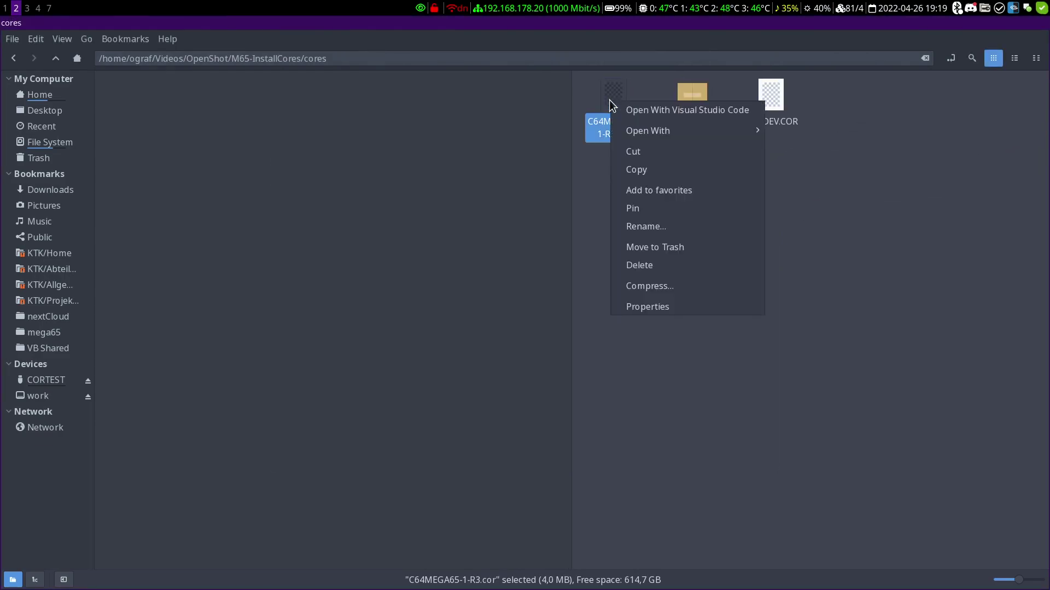
left_click(638, 226)
key("Delete")
key("Delete")
key("Delete")
key("Delete")
key("Delete")
key("Delete")
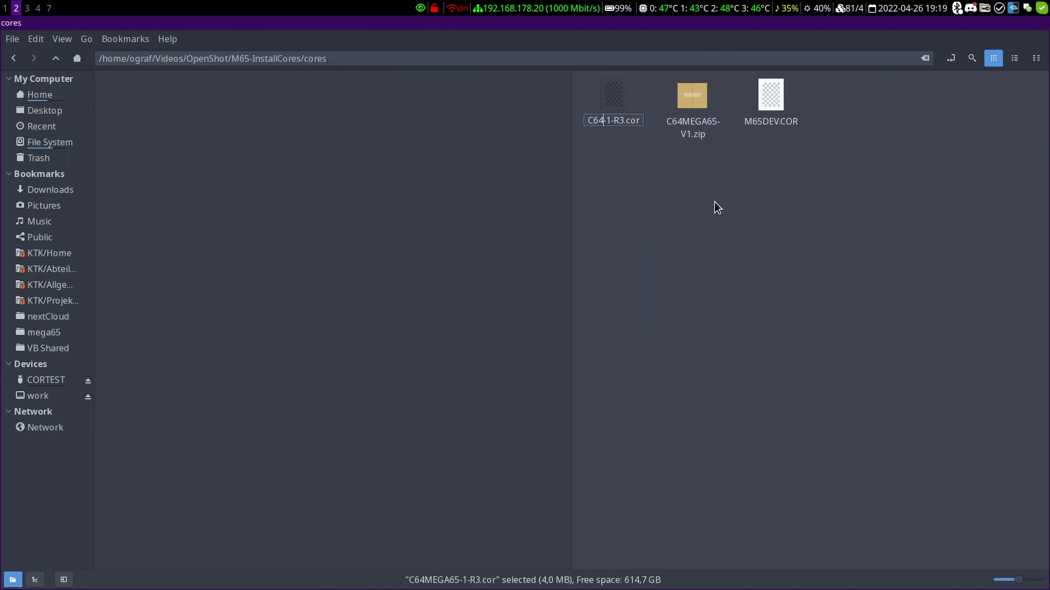
key("Delete")
key("Delete")
key("Delete")
key("Delete")
key("Delete")
type("V1")
key("Right")
key("Delete")
key("Delete")
key("Delete")
type("COR")
key("Return")
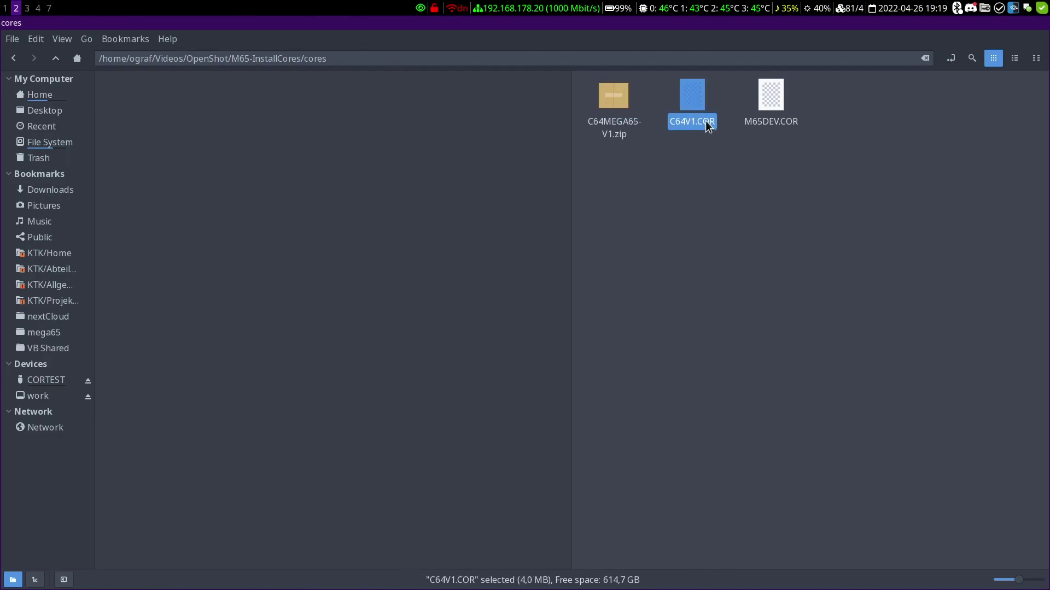
- Copy C64V1.COR and M65DEV.COR onto the CORTEST card and eject the card
left_click(786, 121, "ctrl")
left_click_drag(693, 107, 220, 147)
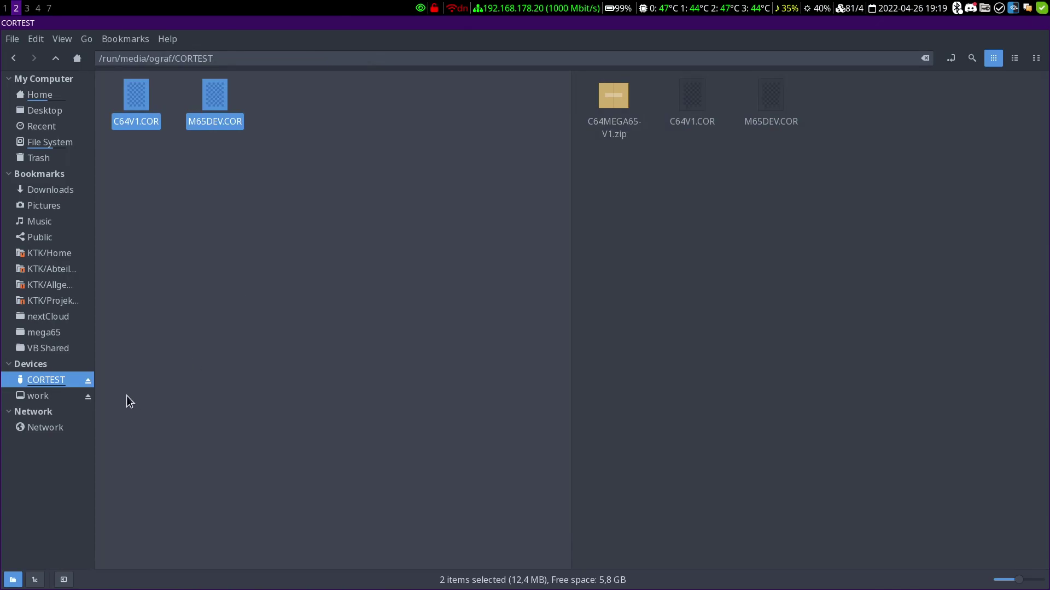
left_click(89, 381)
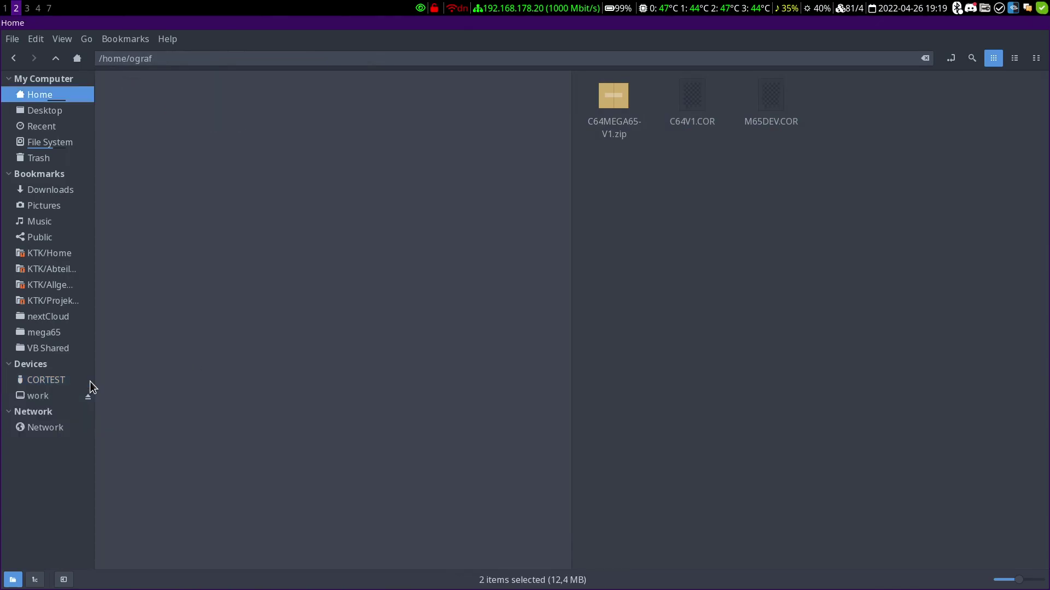
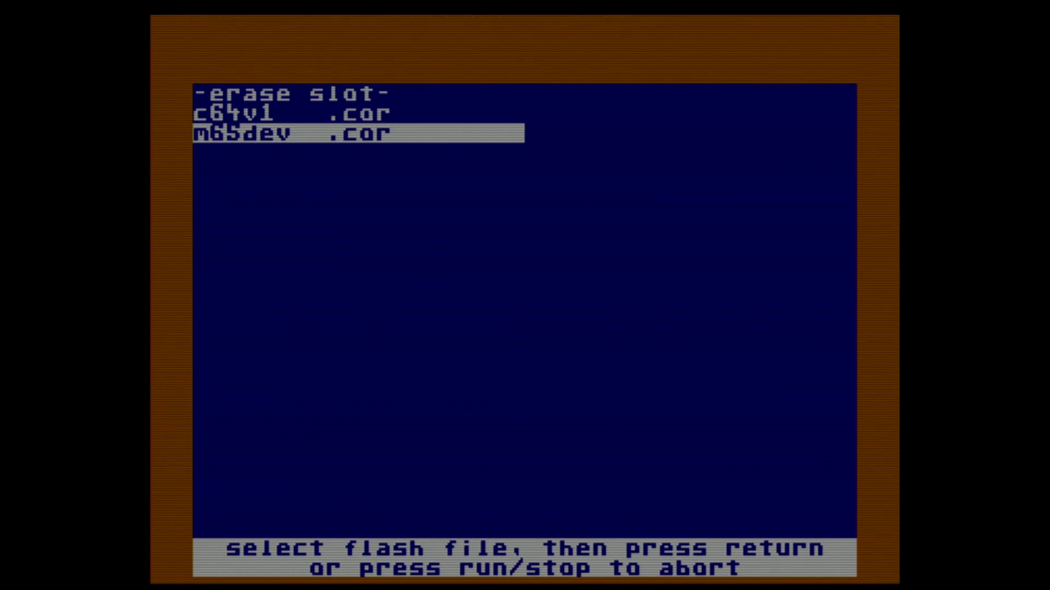
- On the MEGA65, flash m65dev.cor into core slot 1
key("Return")
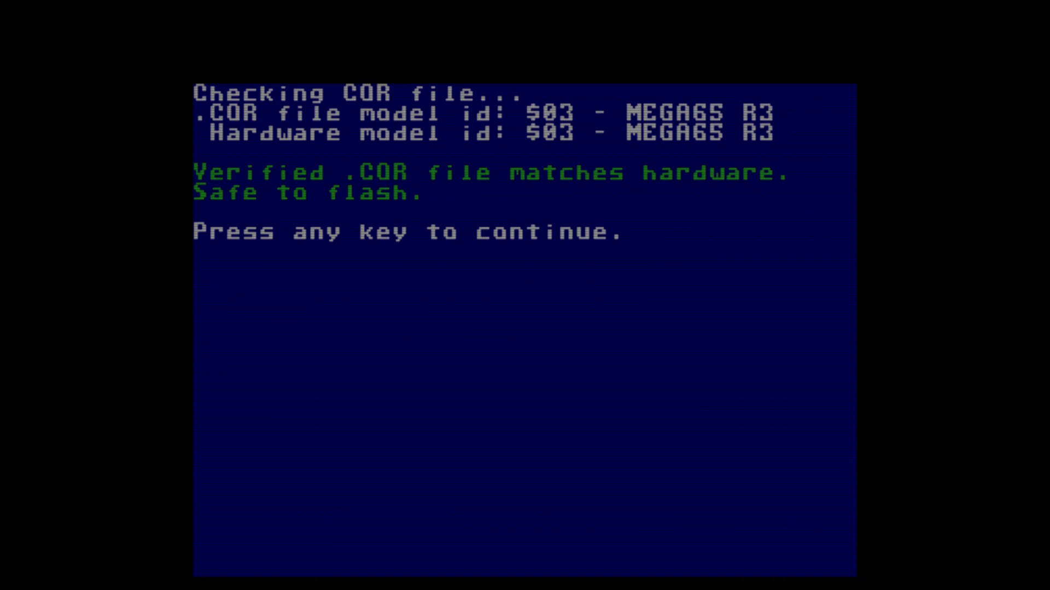
key("Return")
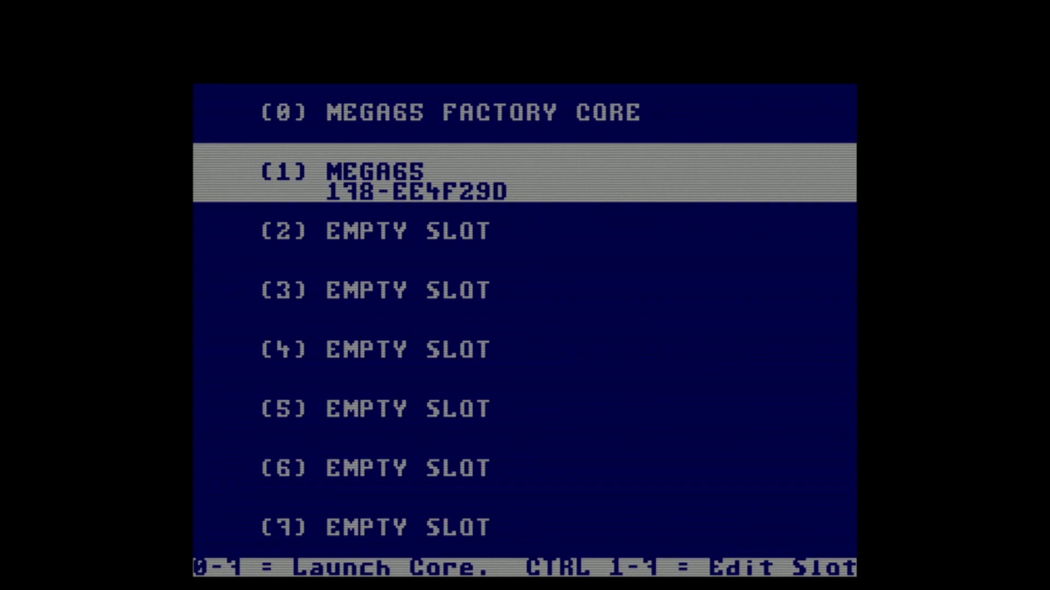
- Flash c64v1.cor into core slot 2 of the MEGA65
key("ctrl+1")
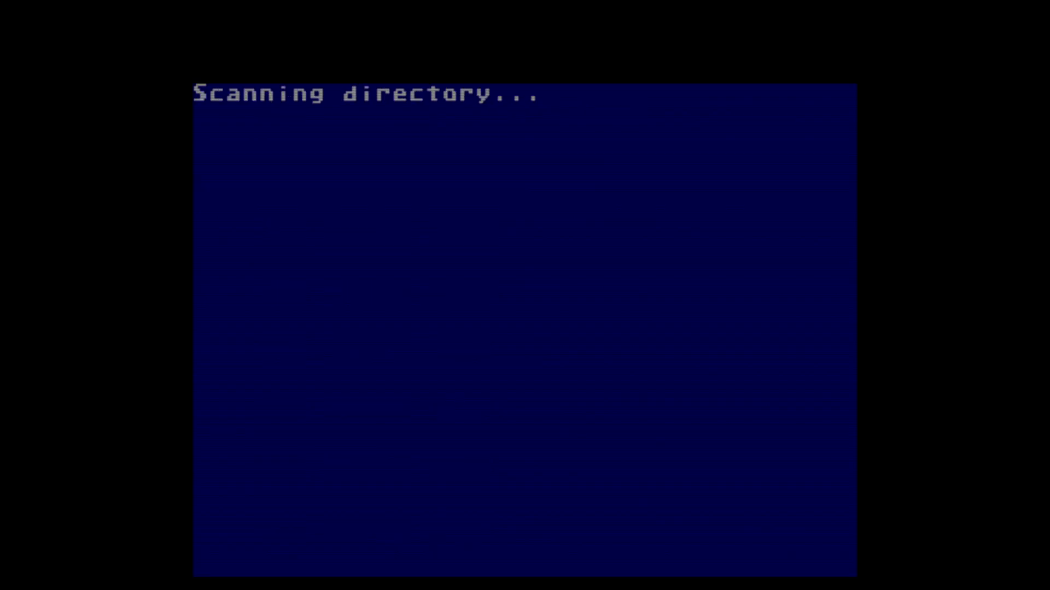
key("Down")
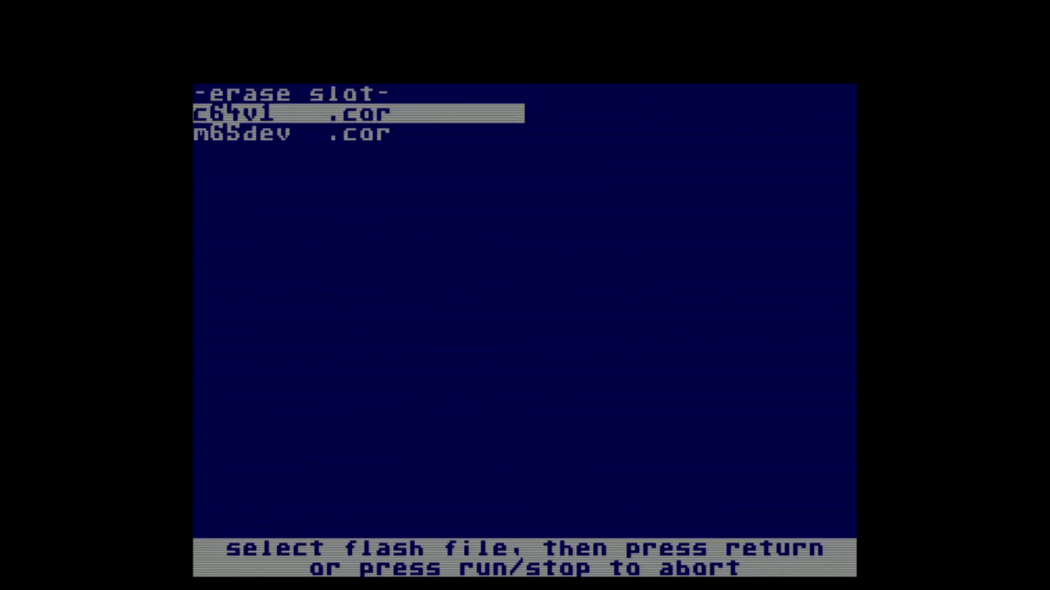
key("Return")
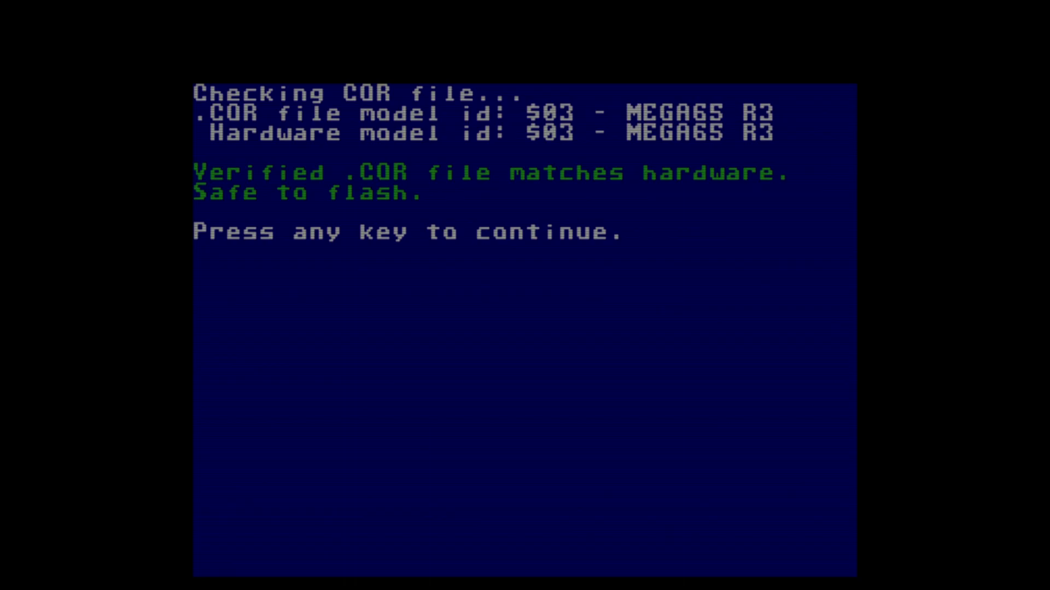
key("Return")
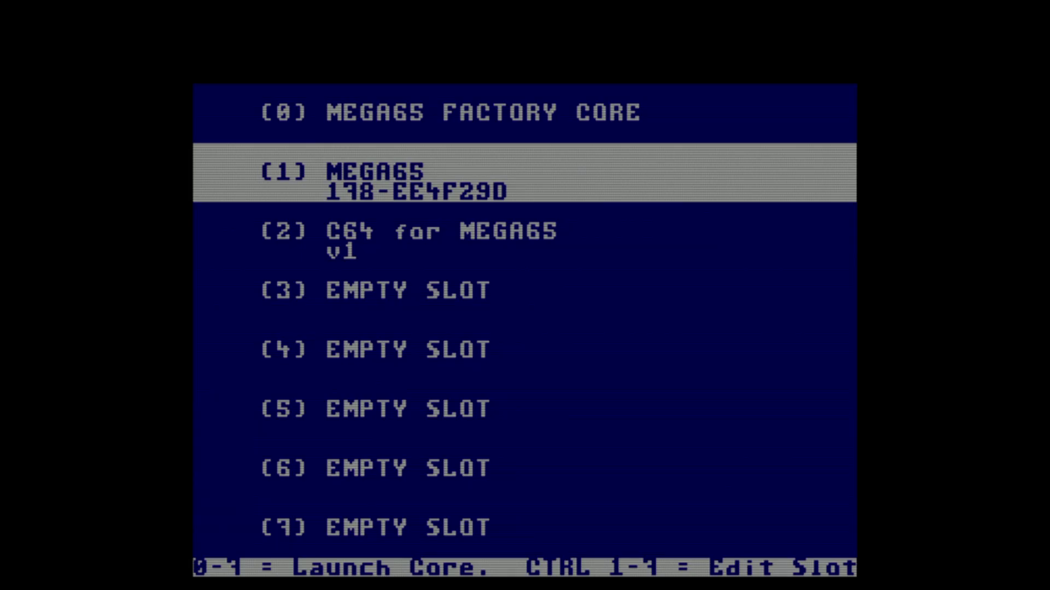
- Boot into the MEGA65 BASIC screen and check the running core's build in the Memory/Machine Inspection Interface
key("Up")
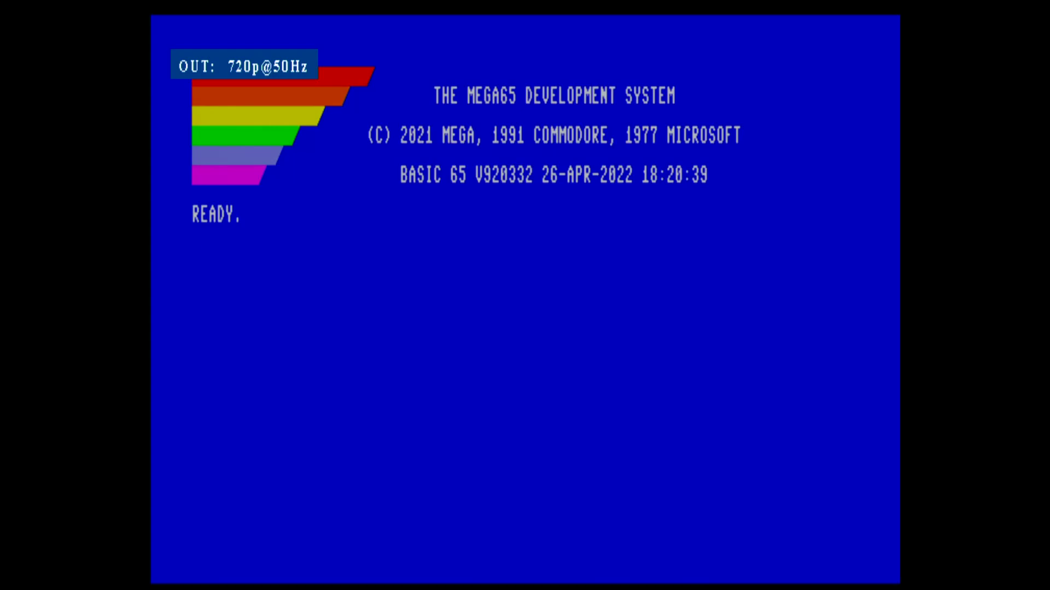
key("super+Tab")
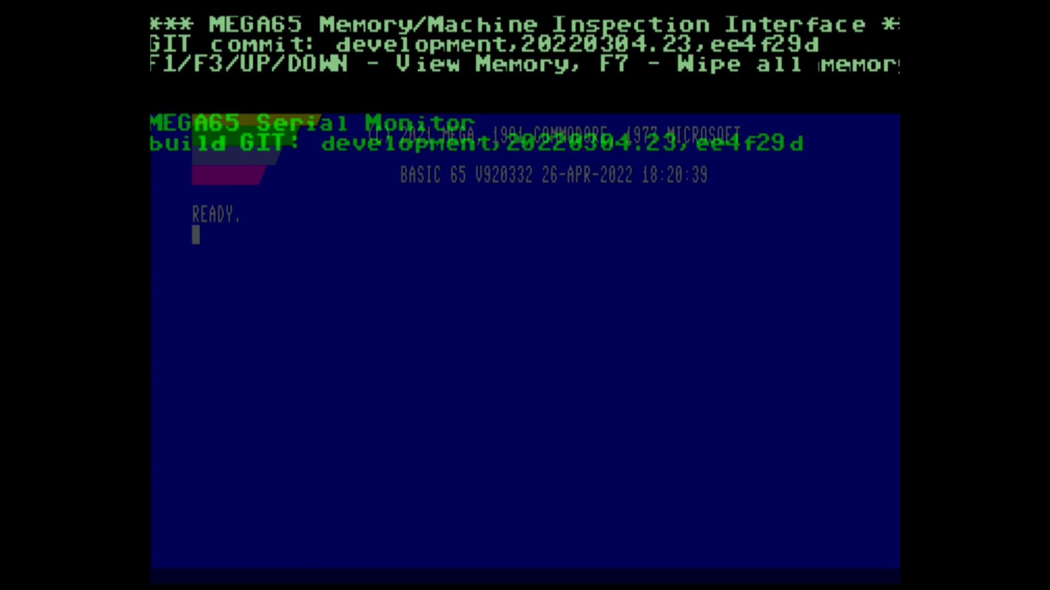
key("alt+Tab")
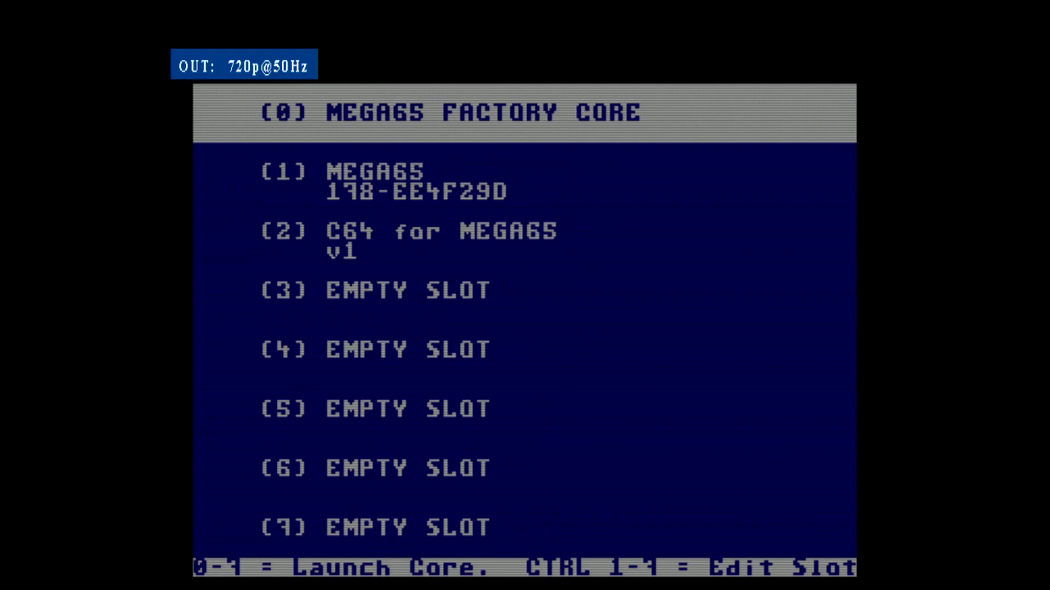
- Launch the C64 for MEGA65 core from slot 2, view its options menu, and close that menu
key("Down")
key("Down")
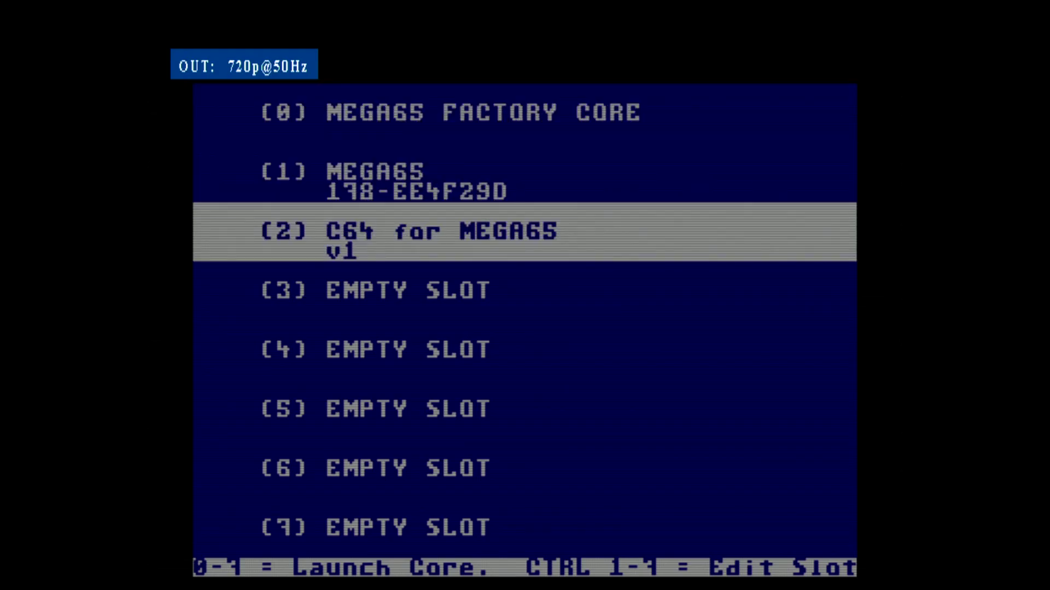
key("Return")
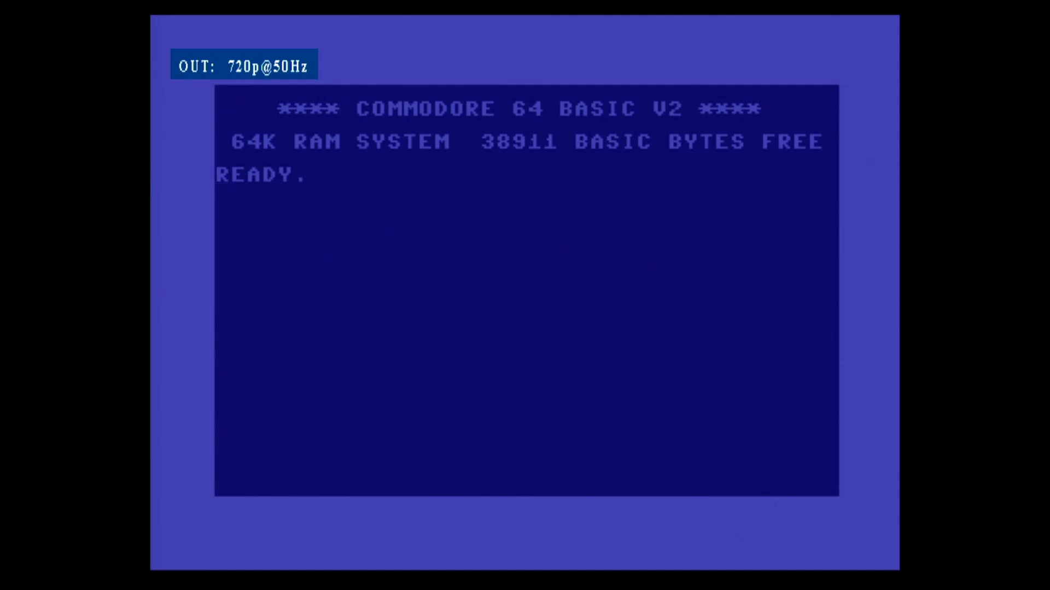
key("Help")
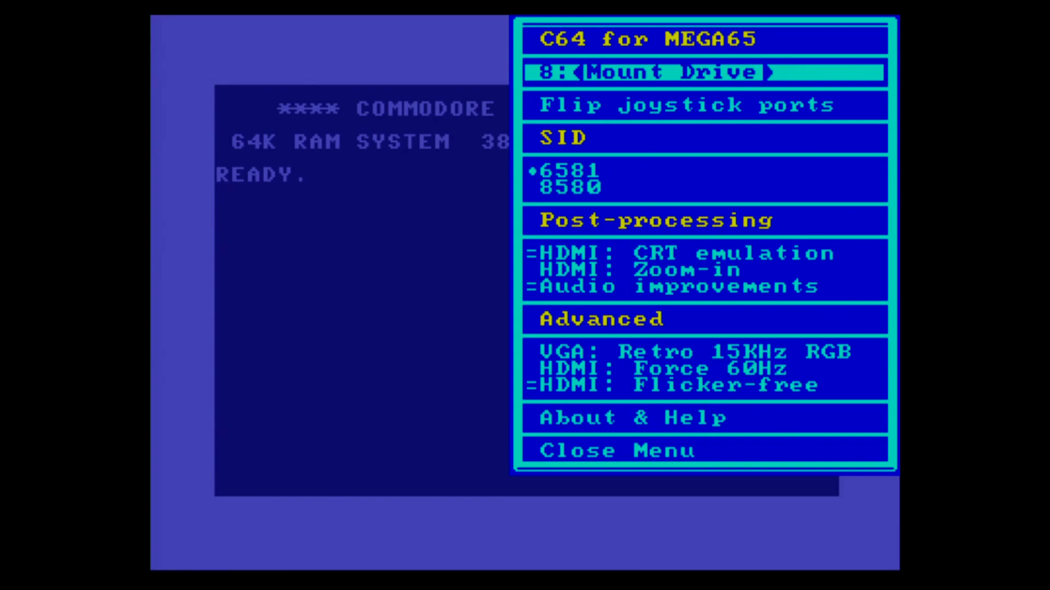
key("Escape")
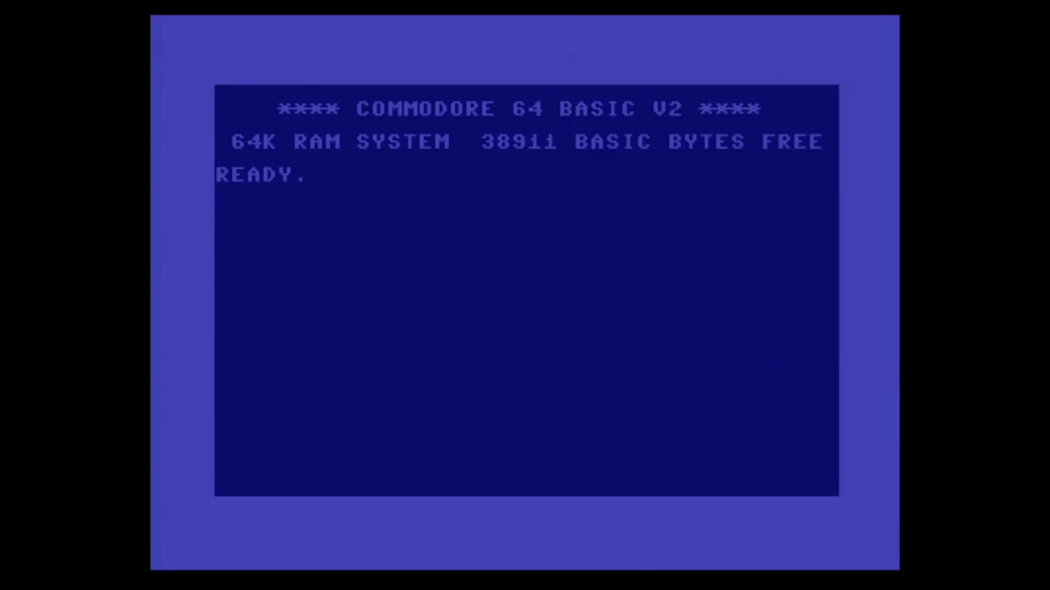